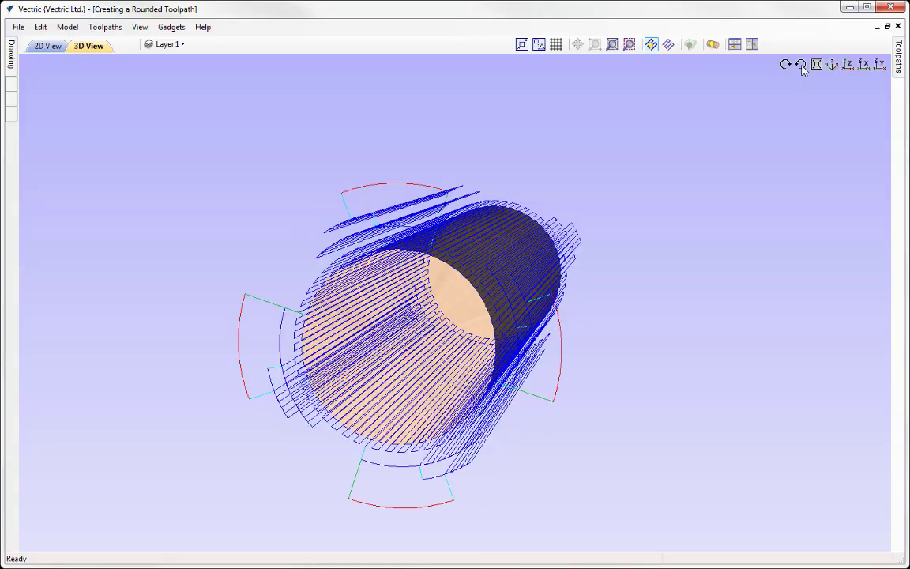
Step: Spin the existing toolpath preview around the cylinder axis to inspect it from several sides
click(800, 65)
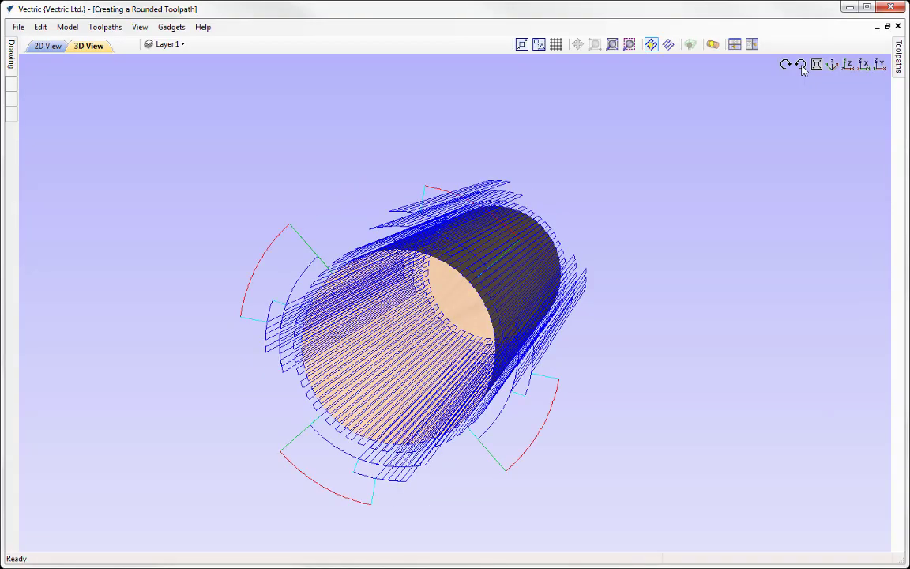
click(801, 65)
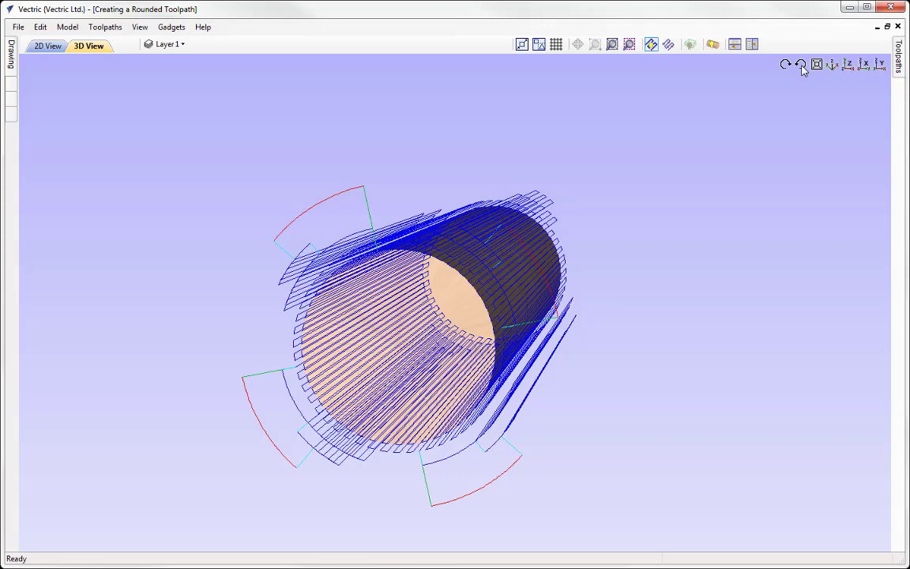
click(801, 66)
click(801, 66)
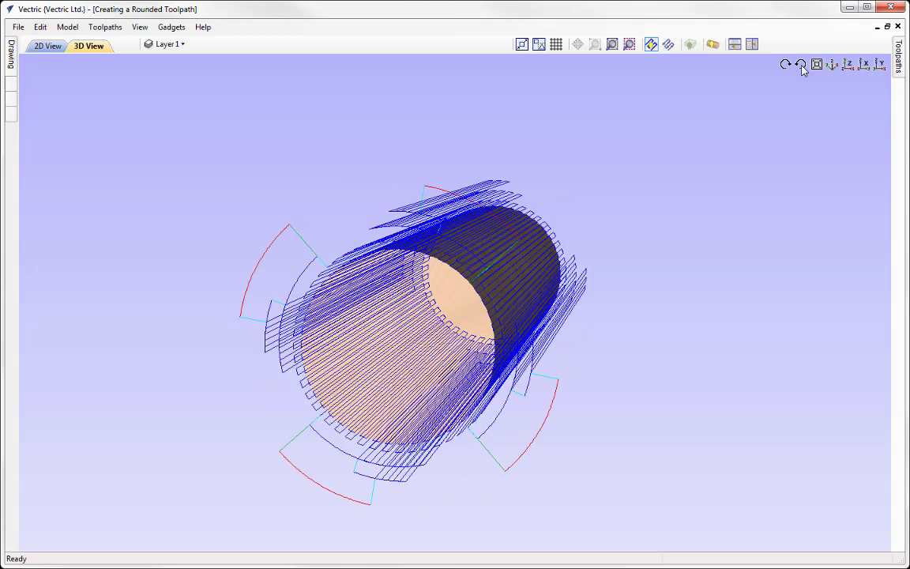
click(801, 65)
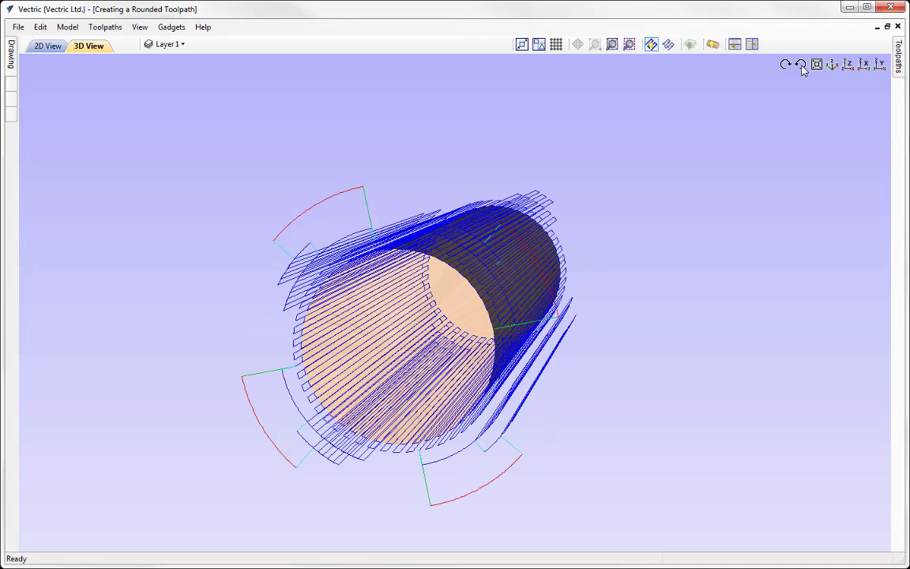
click(801, 65)
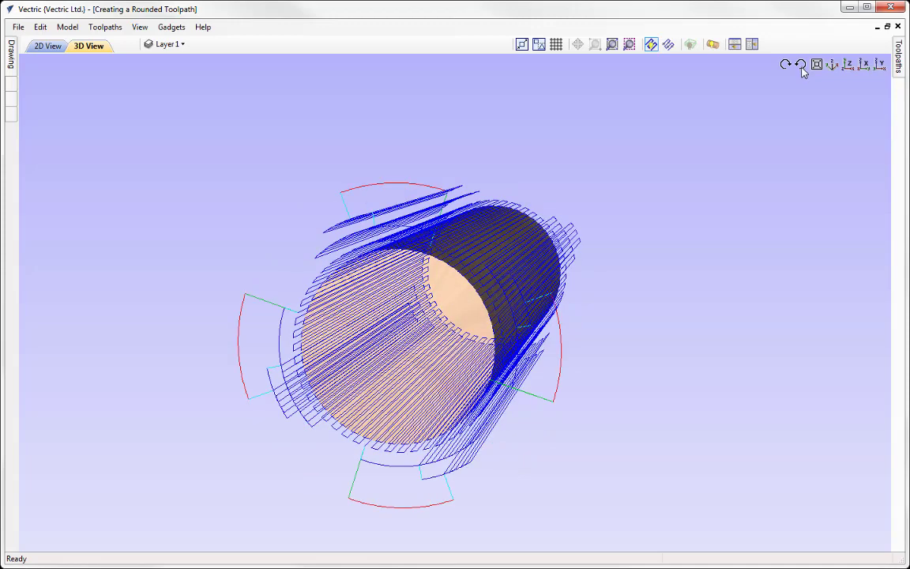
Step: Close that job and set up a new rotary job, 12.0 inches long and 3.0 inches in diameter
click(18, 27)
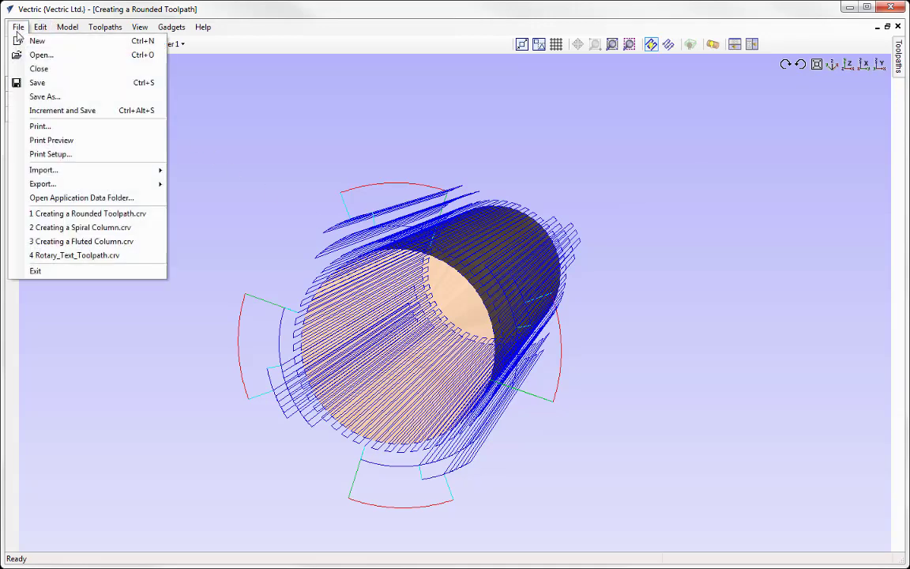
click(38, 69)
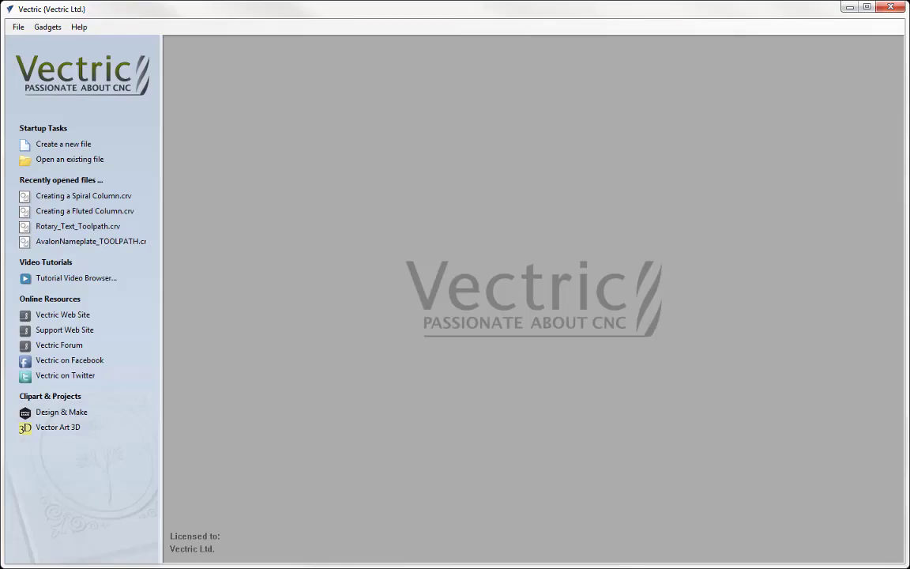
click(55, 144)
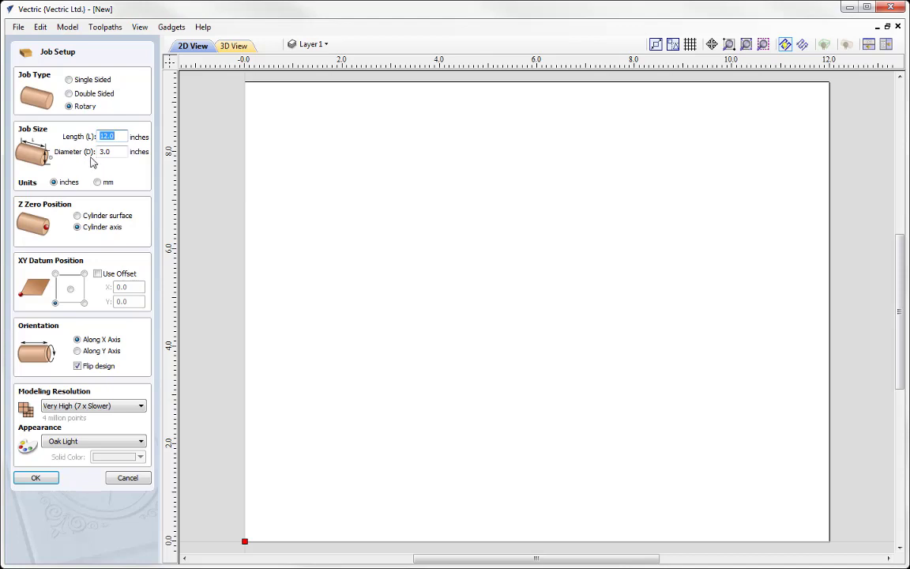
click(117, 137)
click(111, 153)
click(36, 478)
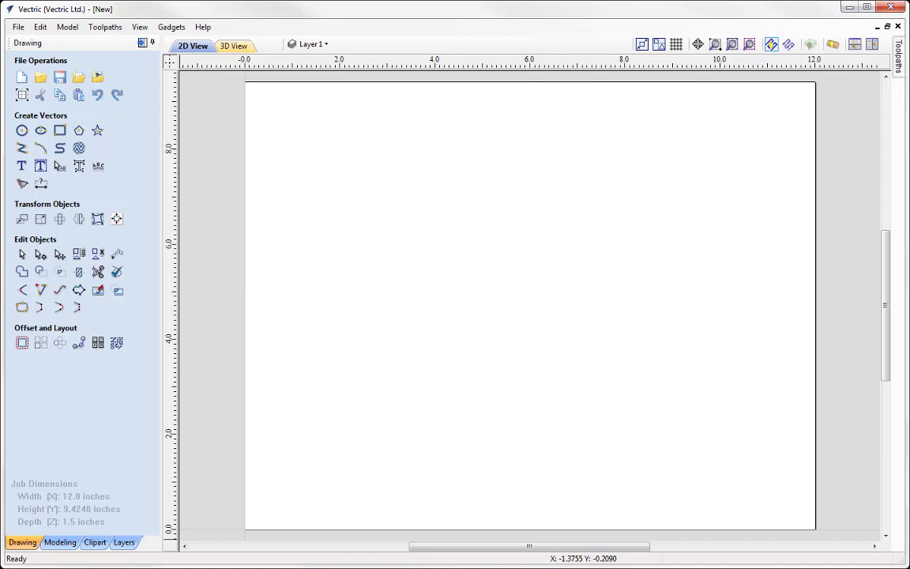
Step: Launch Gadgets > Wrapping > Create Rounding Toolpath and bring its settings into focus
click(173, 27)
mouse_move(253, 141)
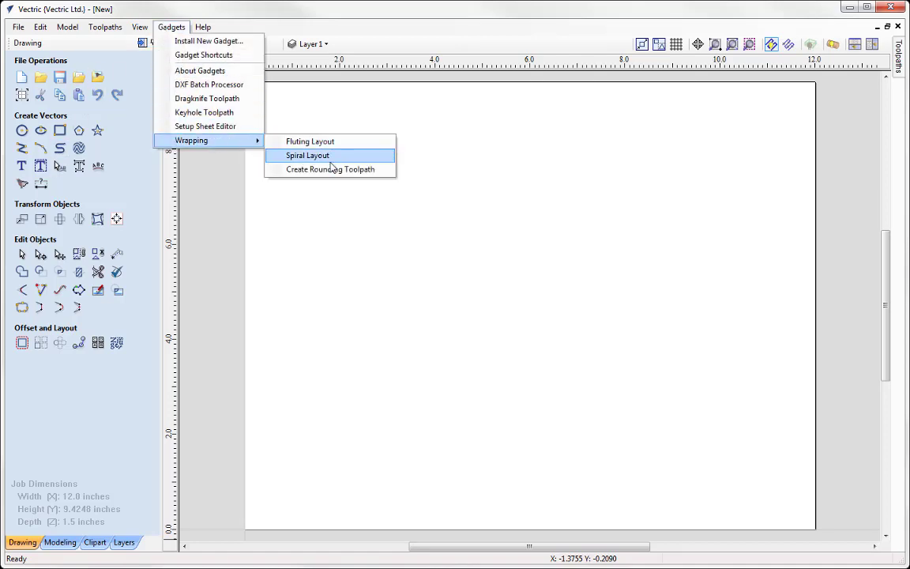
click(378, 170)
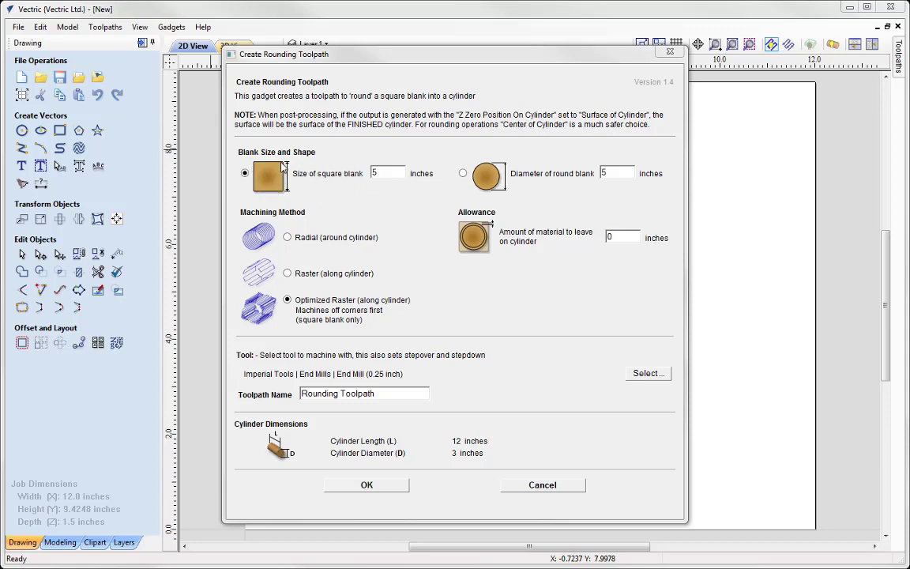
click(276, 181)
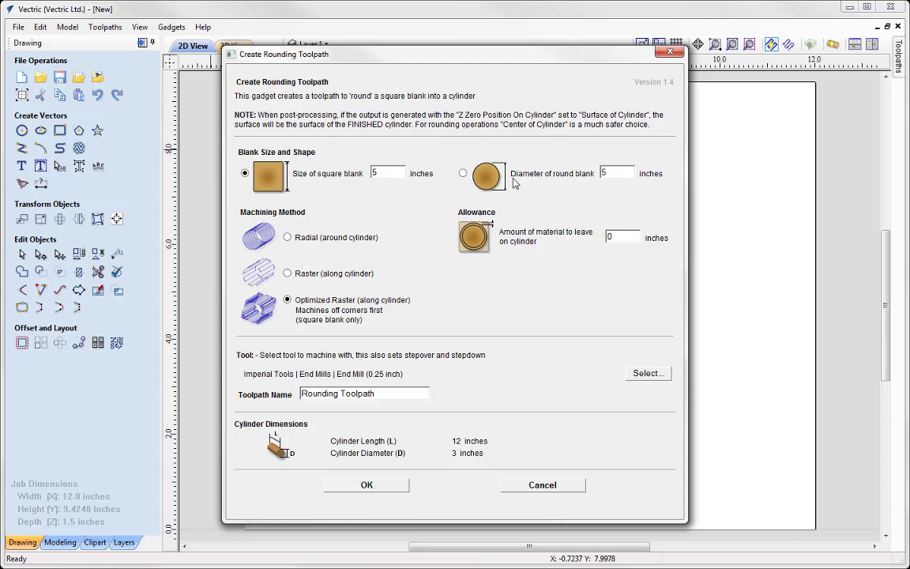
Step: Keep a square starting blank and select its 5-inch size for replacement with 3.25 inches
click(464, 174)
click(245, 174)
double_click(379, 174)
click(646, 374)
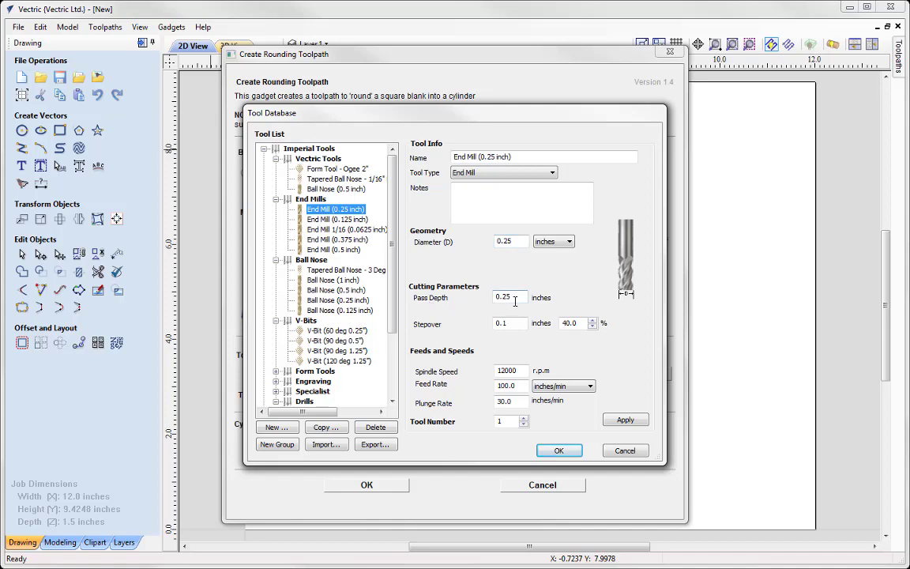
click(559, 451)
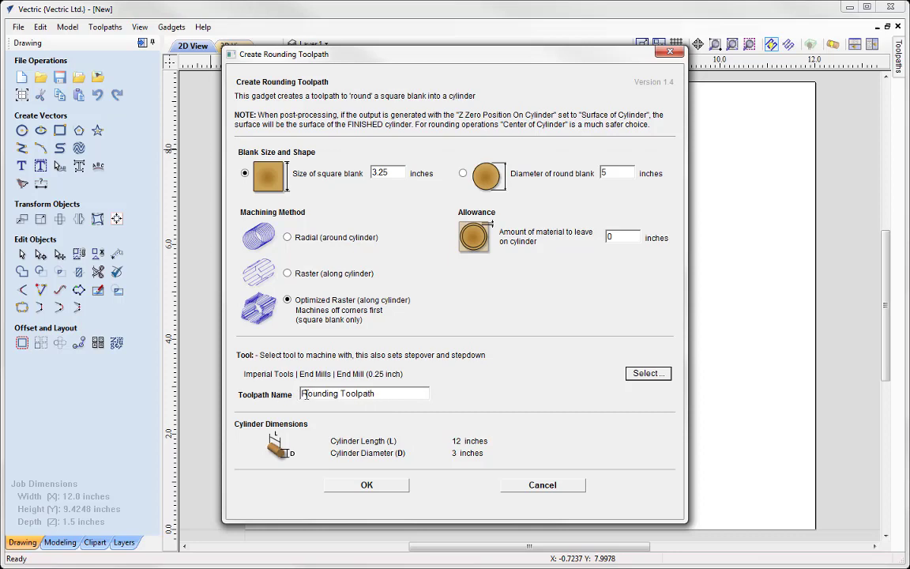
Step: Confirm the gadget with the name 'Rounding Toolpath' and display it in the Toolpaths panel
click(391, 393)
click(367, 485)
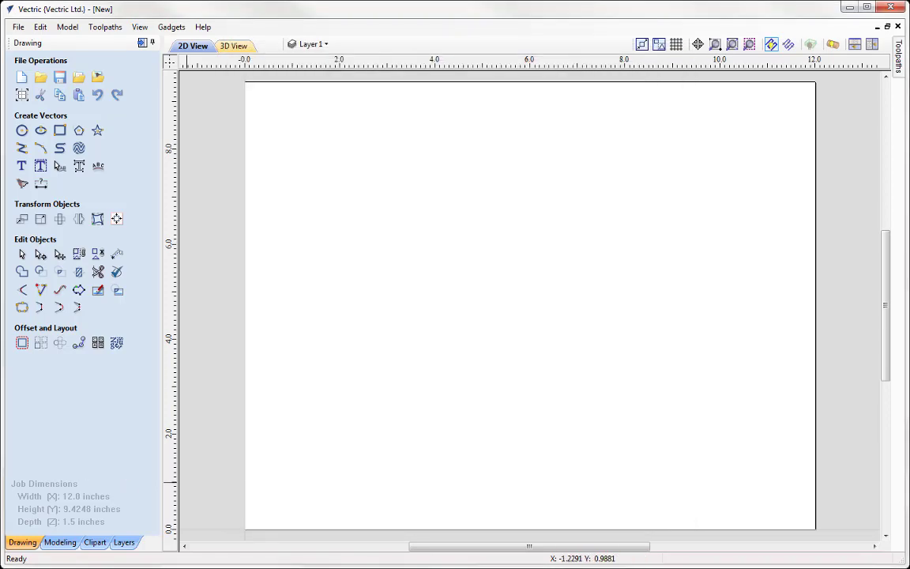
click(144, 49)
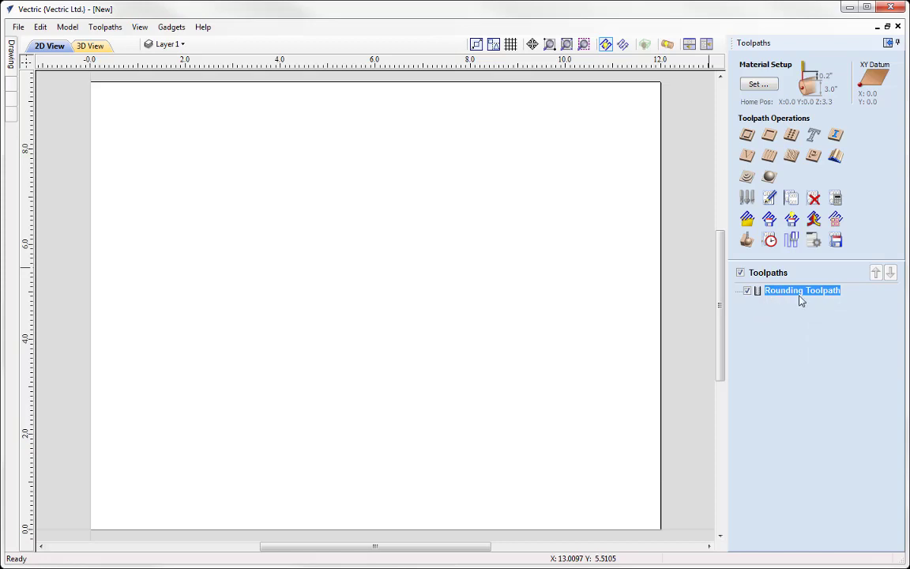
click(759, 85)
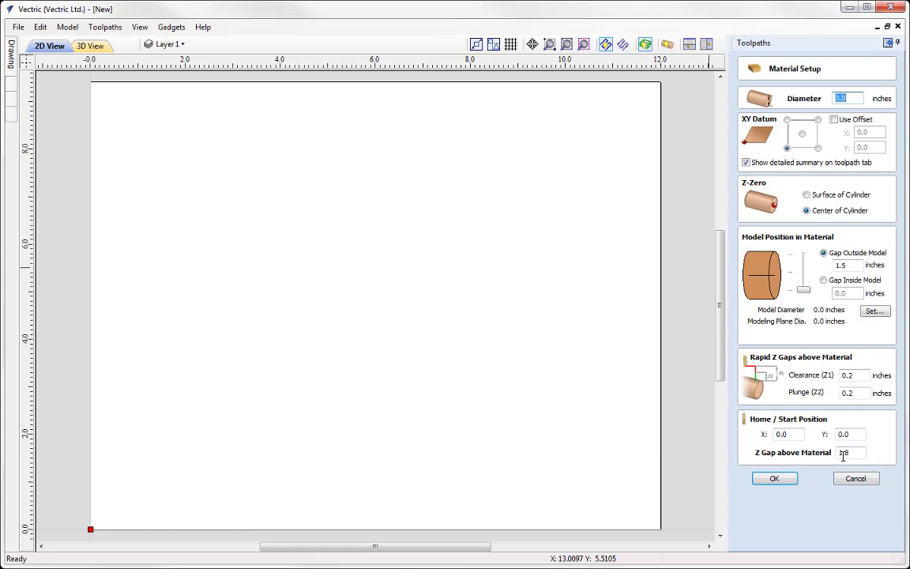
click(776, 479)
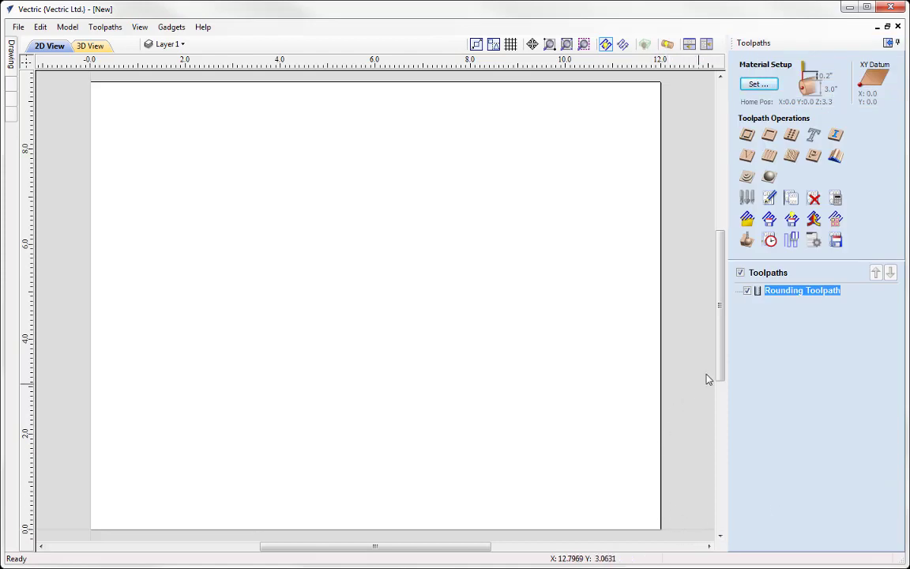
Step: Preview the Rounding Toolpath end-on along the cylinder with Color Shaded View turned off
click(747, 241)
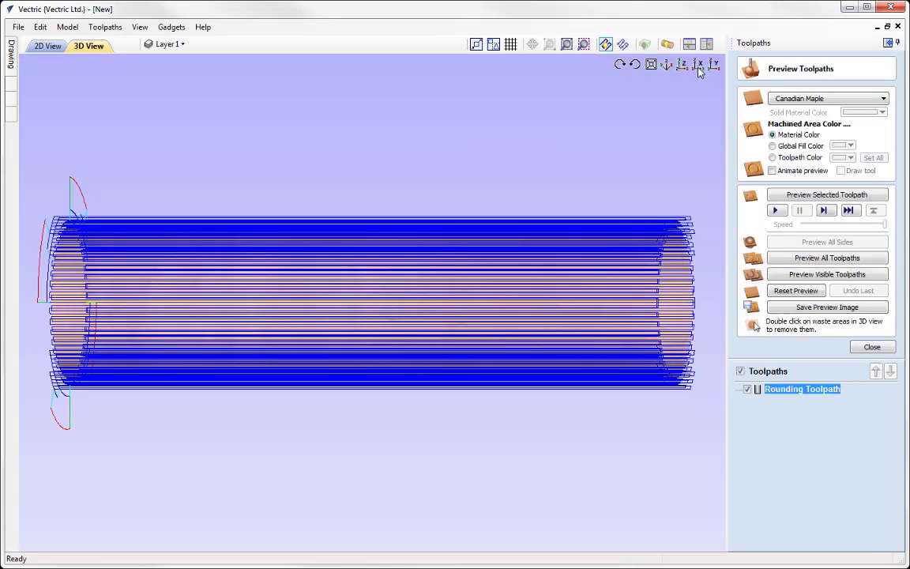
click(698, 64)
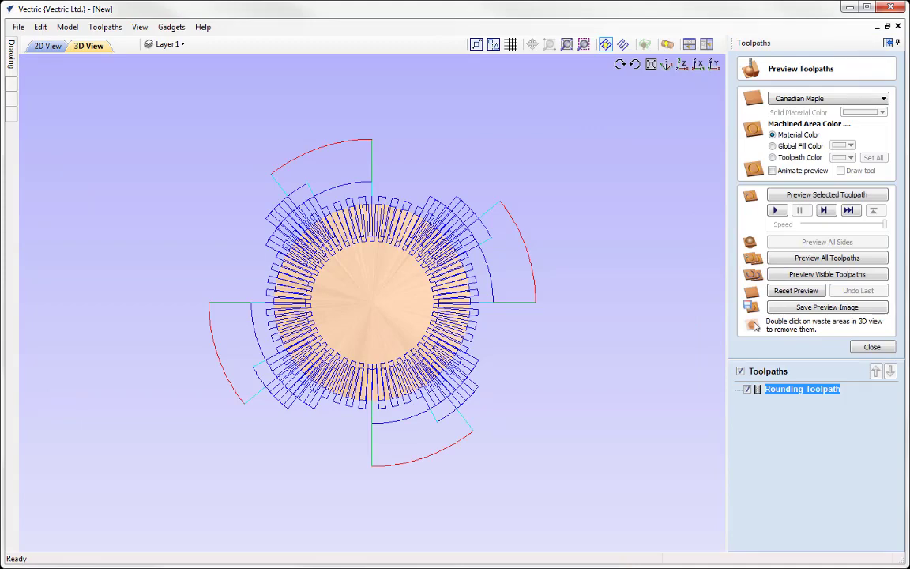
click(140, 27)
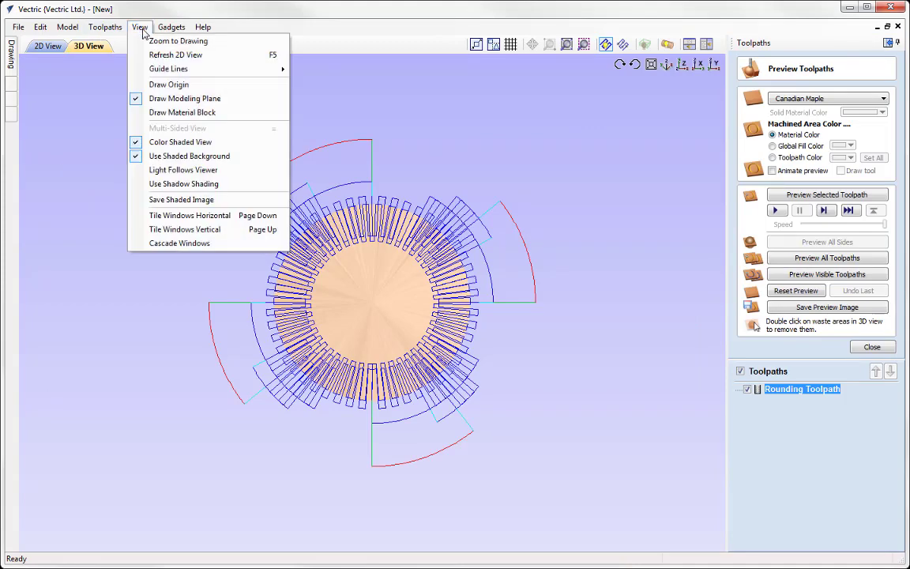
click(197, 142)
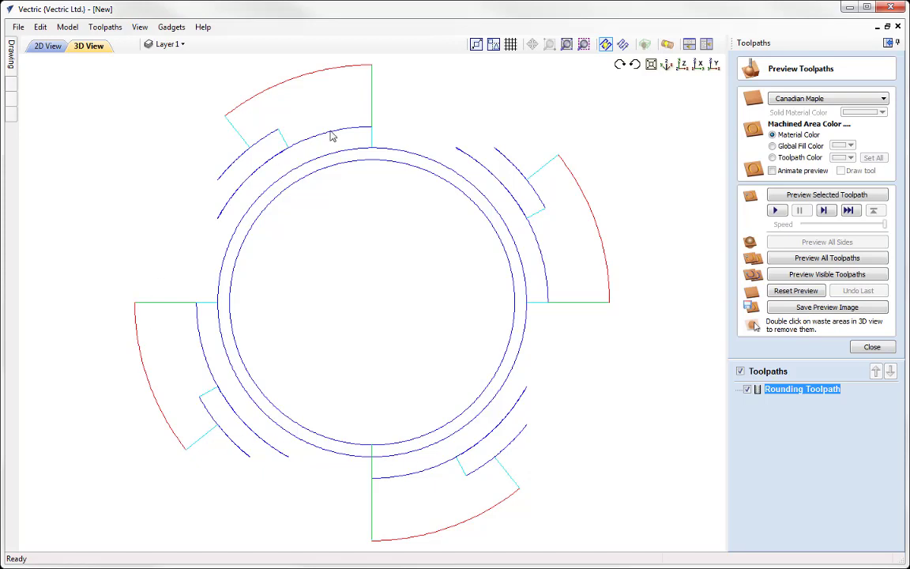
Step: Turn Color Shaded View back on and enable Draw Origin in the 3D preview
click(138, 27)
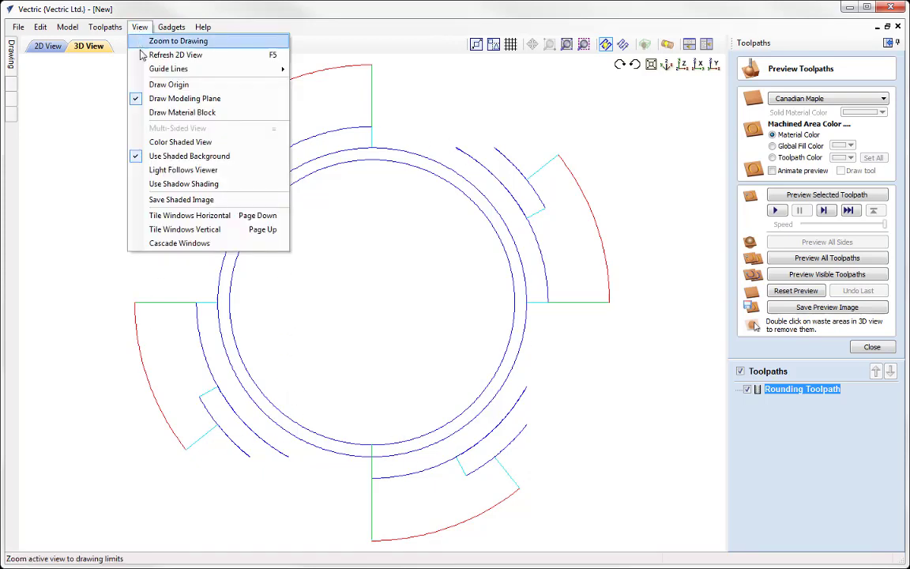
click(147, 142)
click(140, 27)
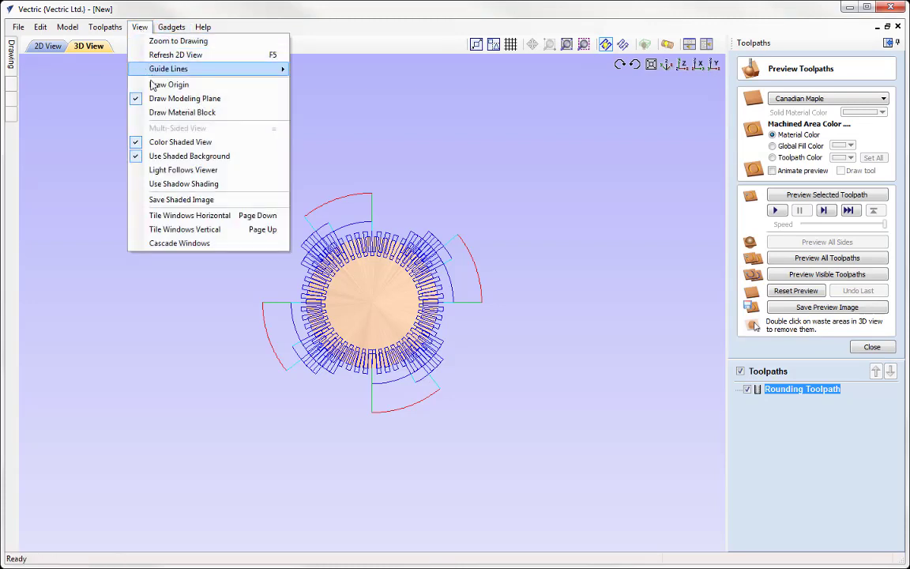
click(198, 87)
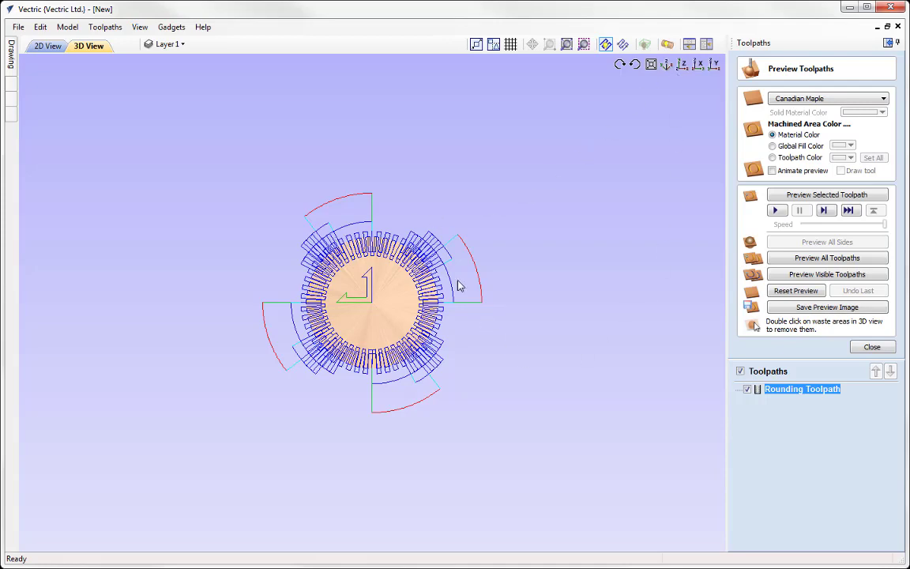
Step: Orbit to see the toolpath along the cylinder at an angle, then close Preview Toolpaths
mouse_move(458, 284)
mouse_down()
mouse_move(324, 309)
mouse_move(399, 264)
mouse_move(341, 289)
mouse_move(355, 289)
mouse_up()
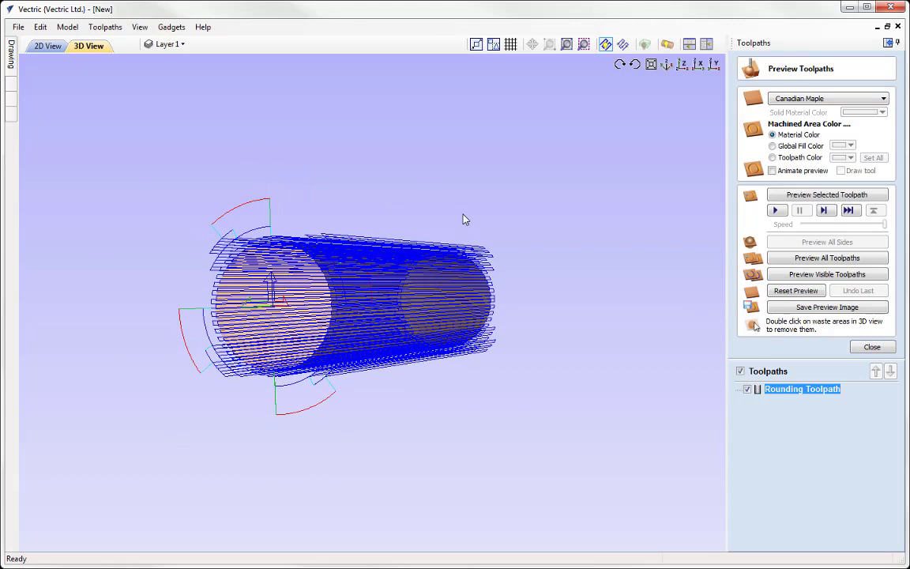
click(872, 348)
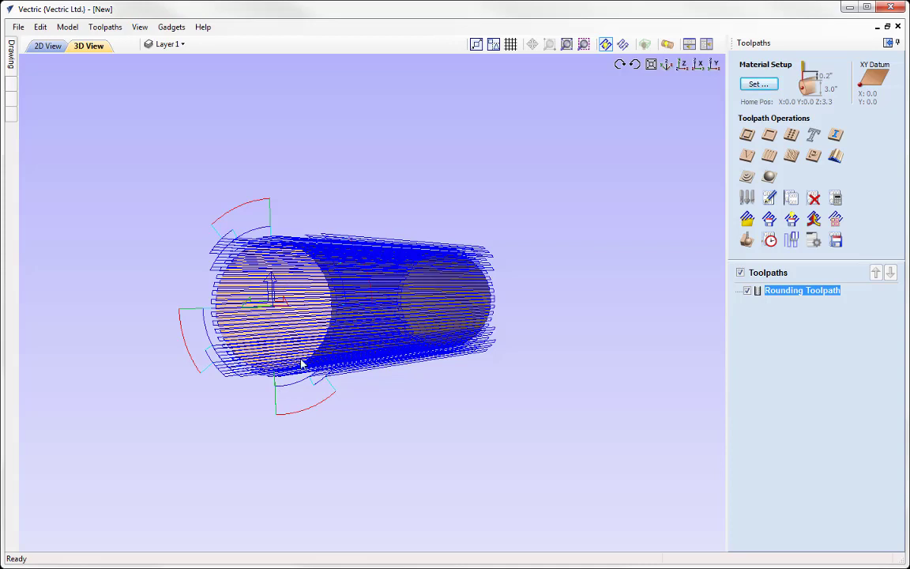
Step: Save the job via Save As, pasting 'Creating a Rounded Toolpath' as the file name
click(16, 27)
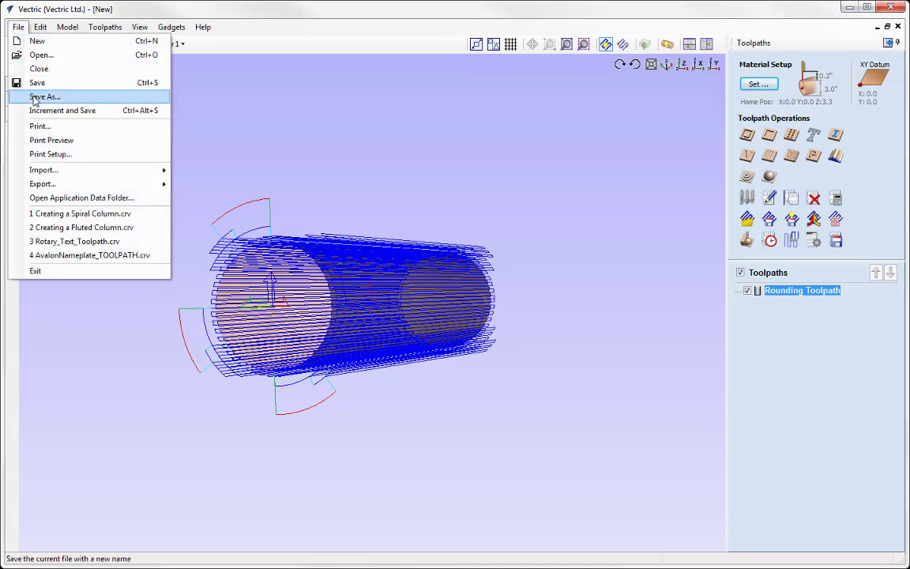
click(39, 97)
right_click(354, 333)
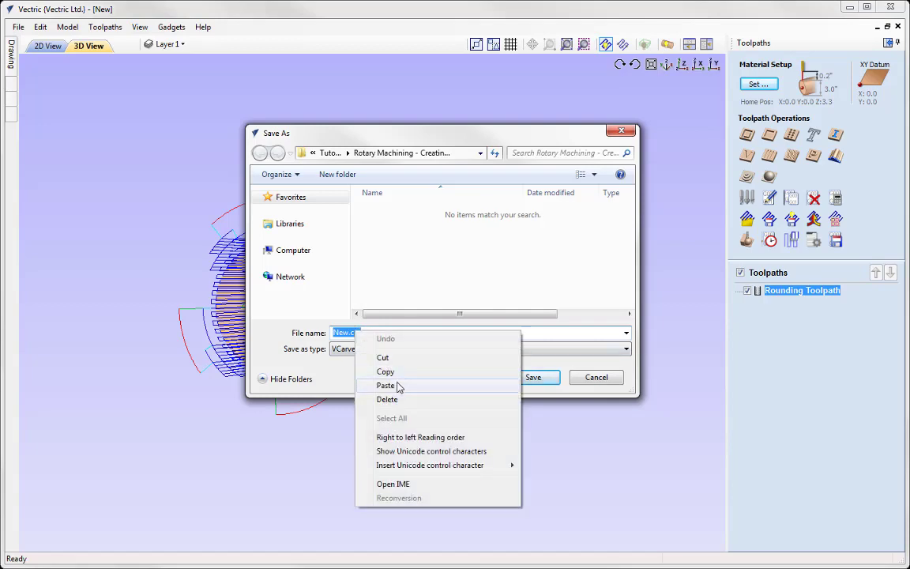
click(399, 385)
click(530, 380)
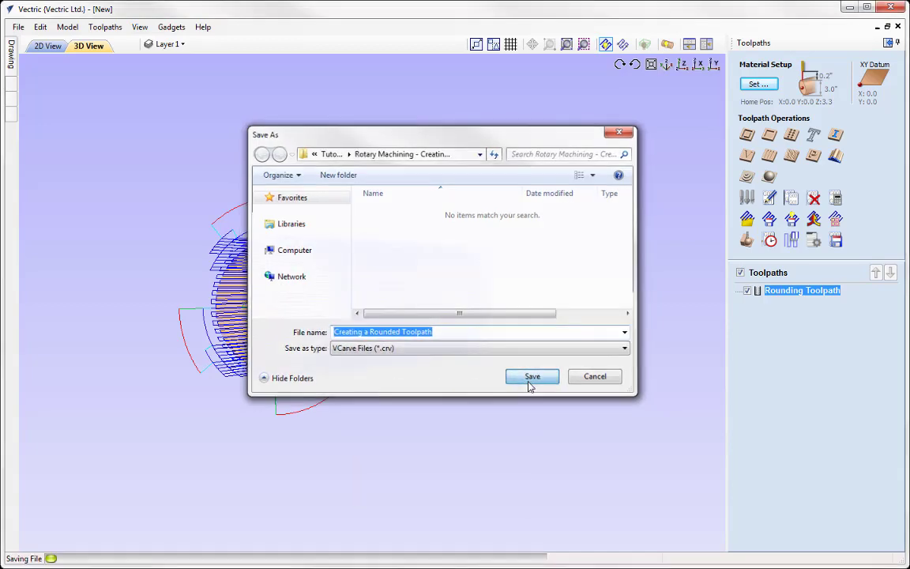